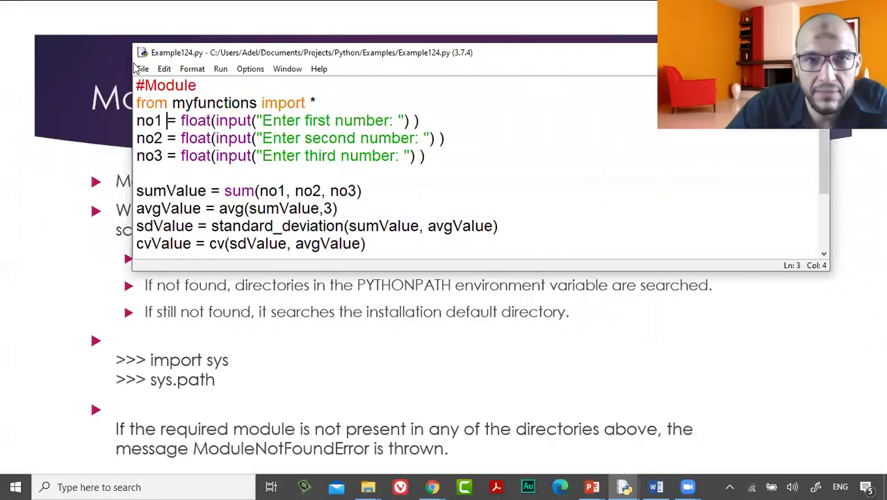
- Move the Example124.py window lower over the slide and highlight the module name myfunctions in its import line
left_click_drag(203, 58, 212, 198)
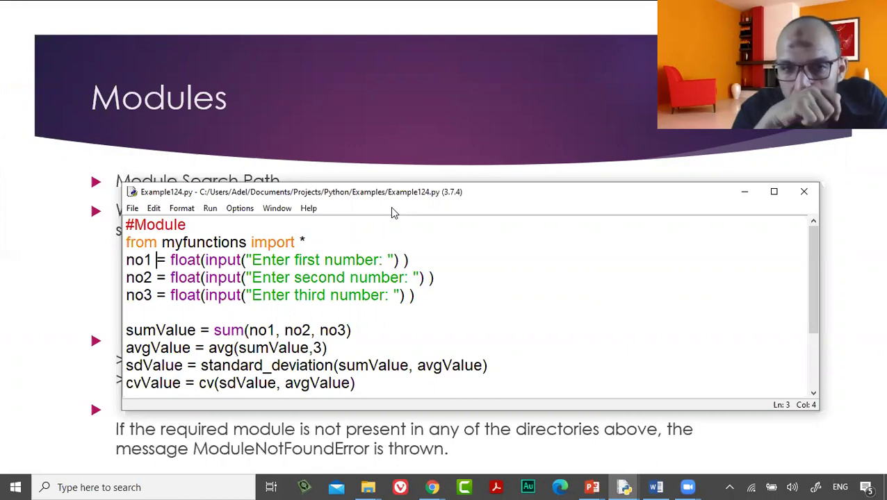
left_click_drag(127, 242, 303, 242)
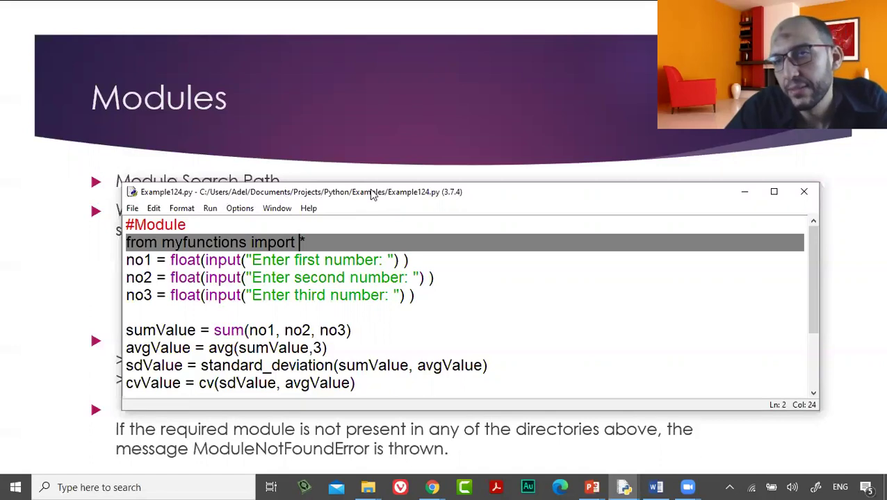
double_click(233, 243)
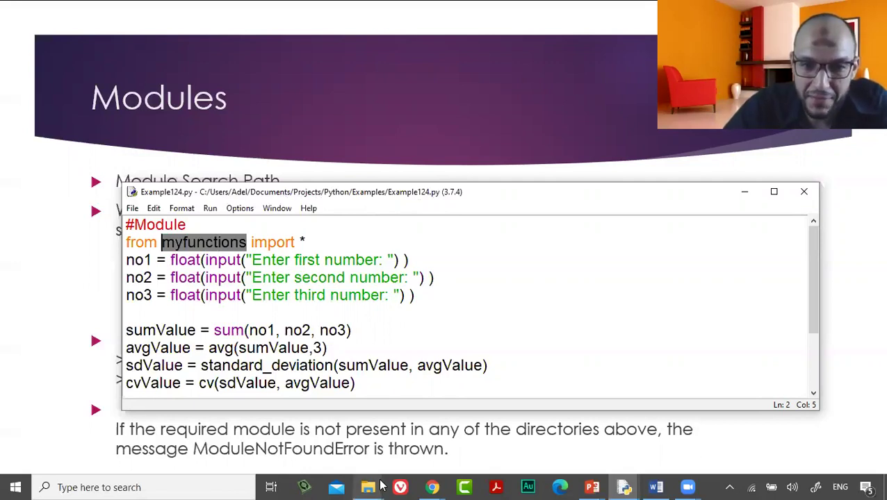
- Switch to File Explorer, open the Documents > Projects > Python > Examples folder and look through its file list
mouse_move(381, 487)
mouse_move(395, 427)
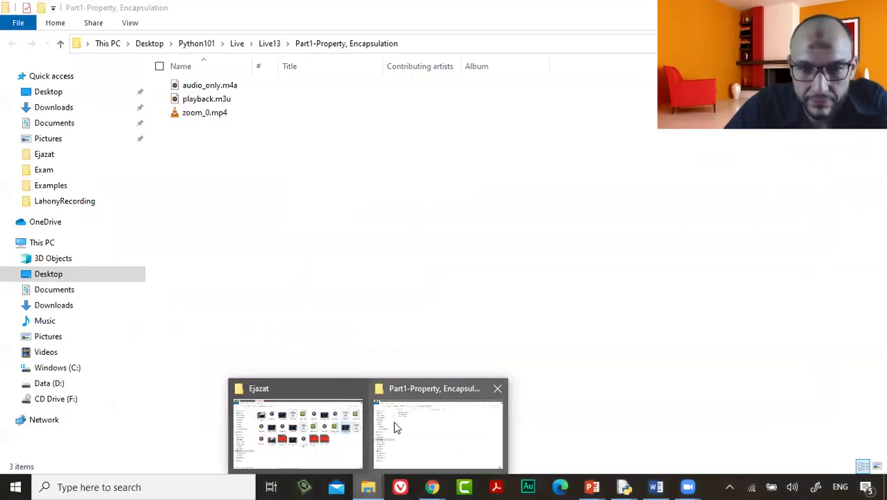
left_click(358, 424)
left_click(125, 290)
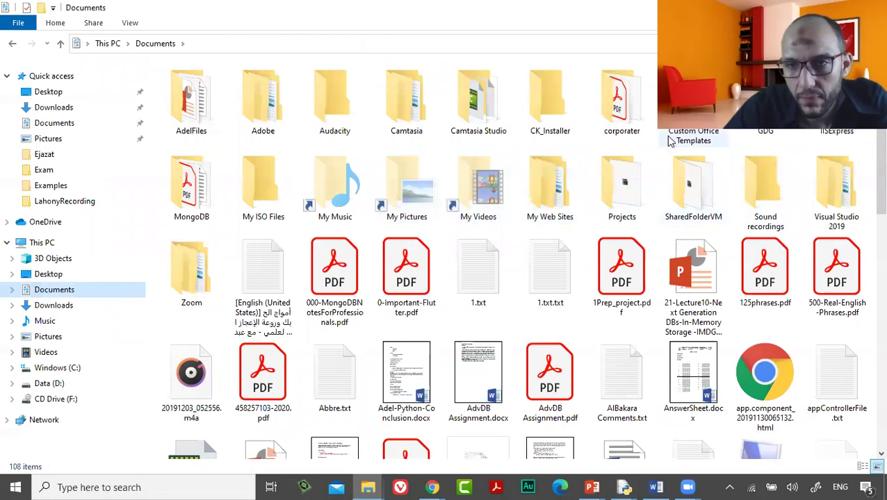
double_click(622, 185)
double_click(250, 336)
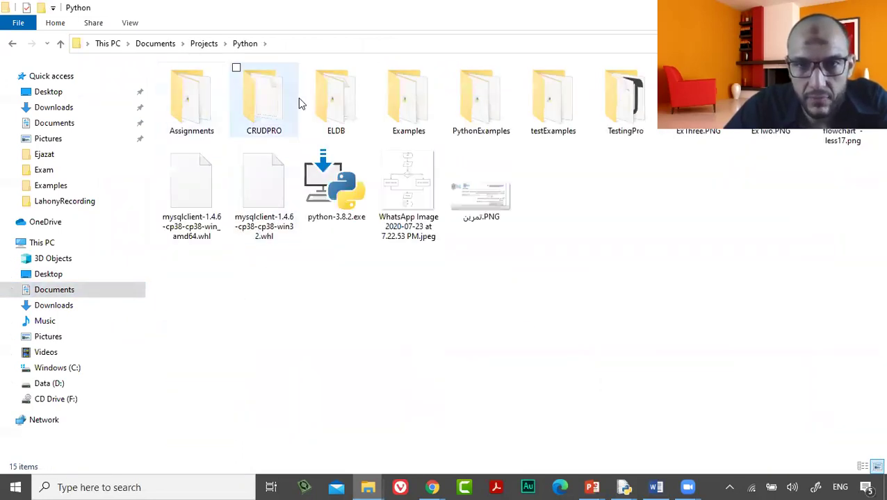
double_click(417, 118)
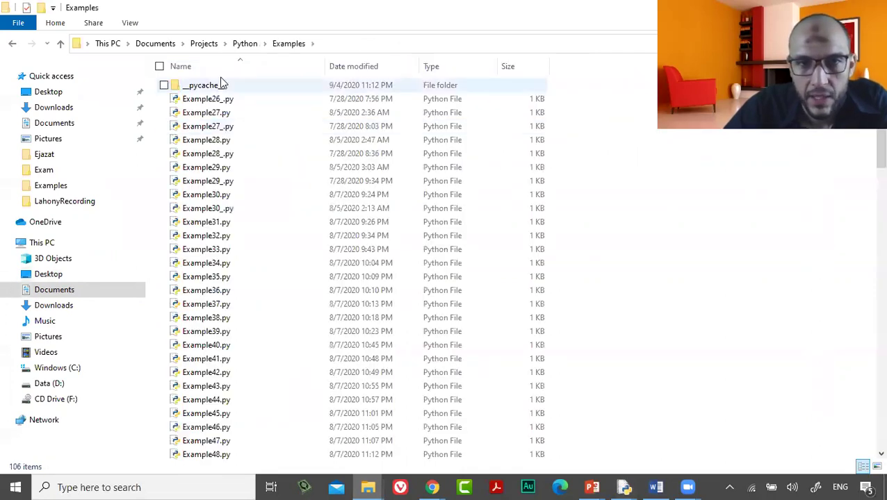
scroll(249, 286, "down", 20)
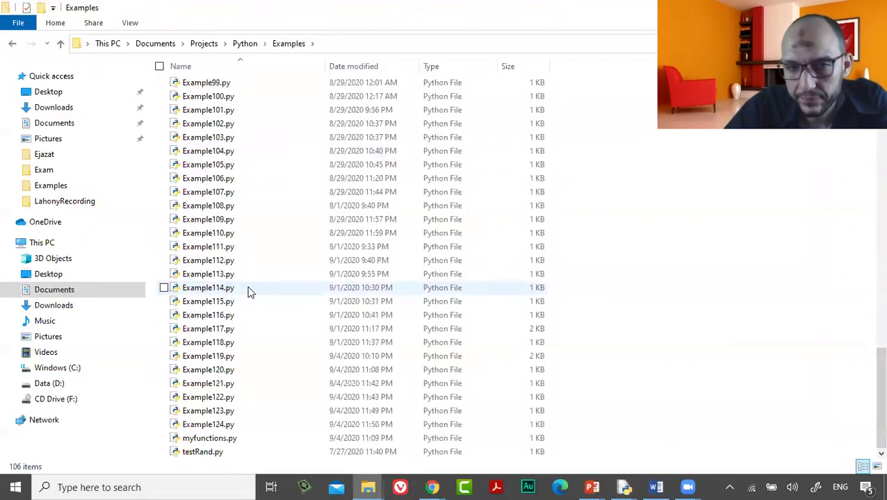
scroll(263, 178, "up", 5)
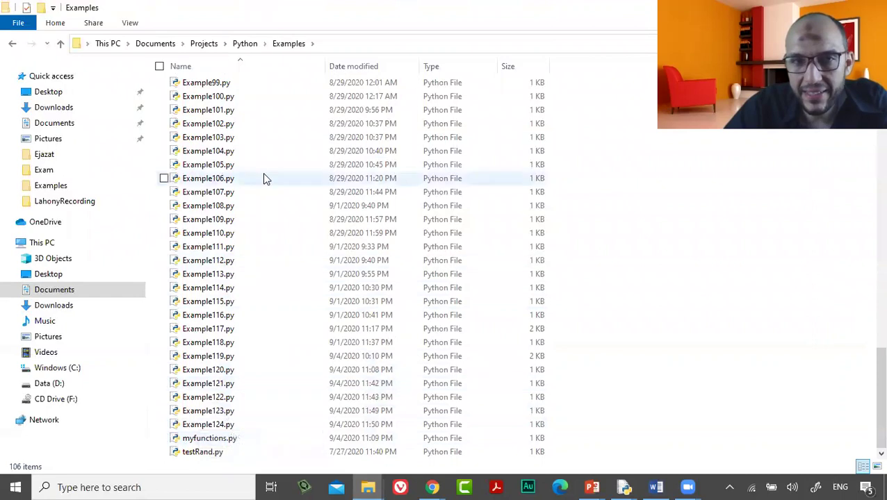
scroll(255, 263, "up", 20)
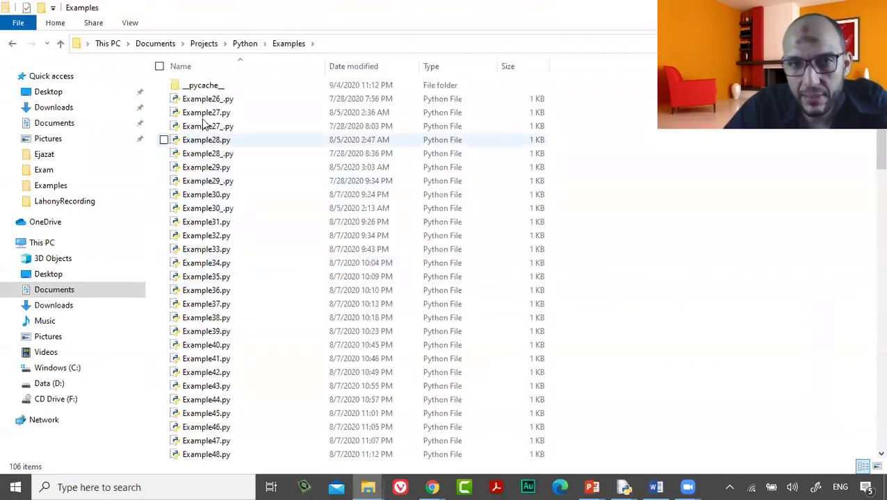
- Bring up myfunctions.py, then Example124.py in IDLE, and highlight the line "from myfunctions import *"
mouse_move(624, 487)
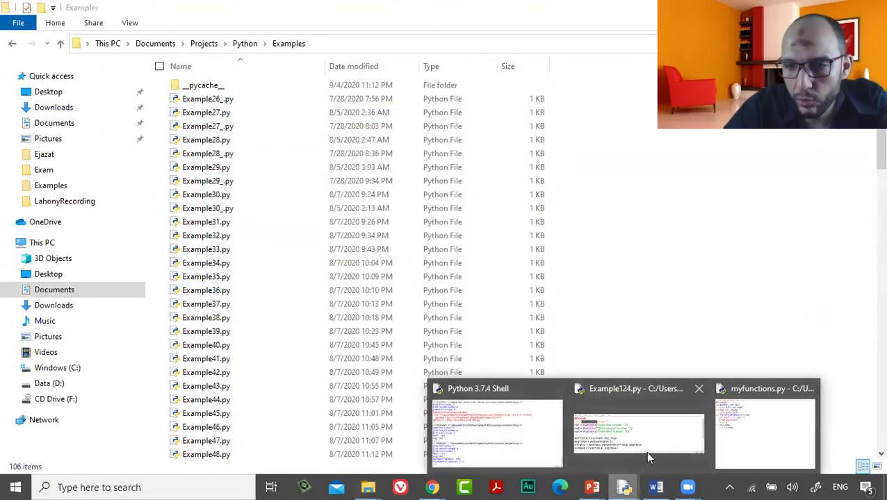
left_click(725, 437)
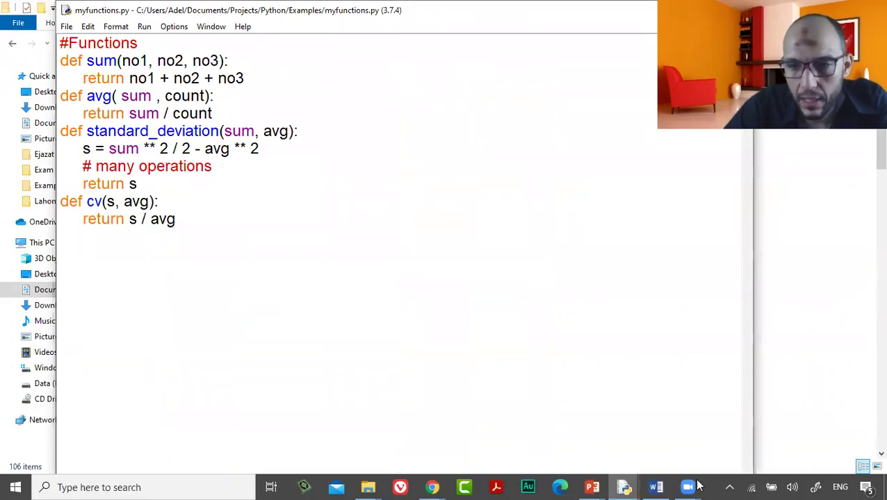
mouse_move(625, 487)
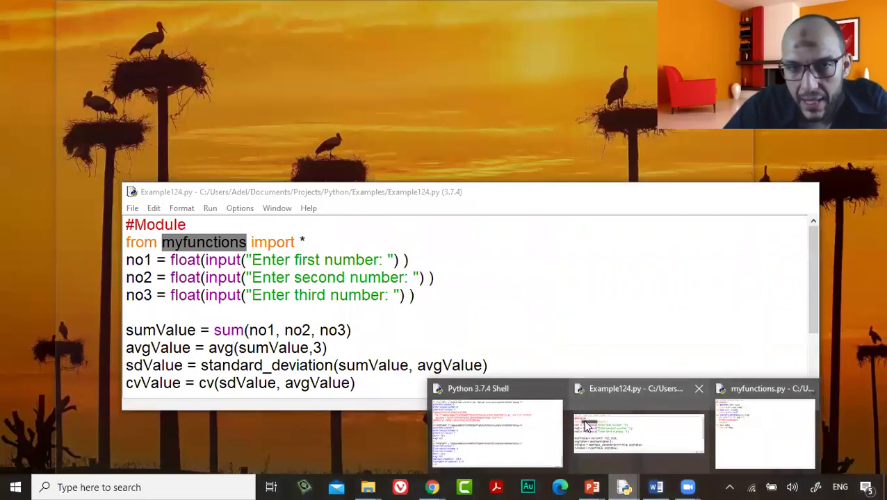
mouse_move(528, 428)
left_click(583, 427)
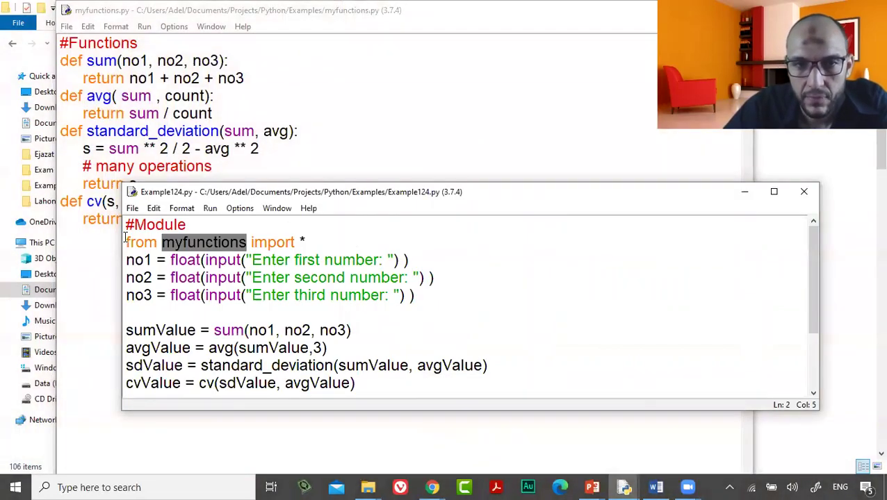
left_click_drag(125, 241, 357, 236)
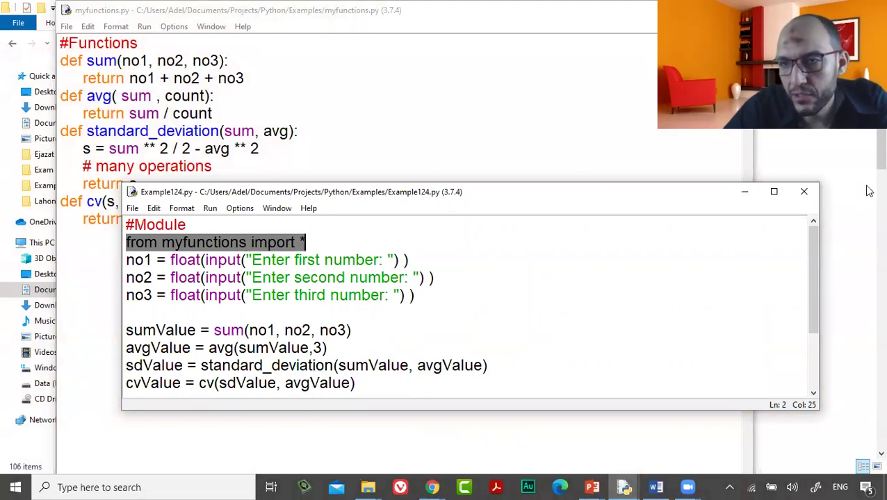
- Return to the Examples folder in File Explorer and locate Example124.py and myfunctions.py in the file list
left_click(869, 191)
scroll(865, 422, "down", 20)
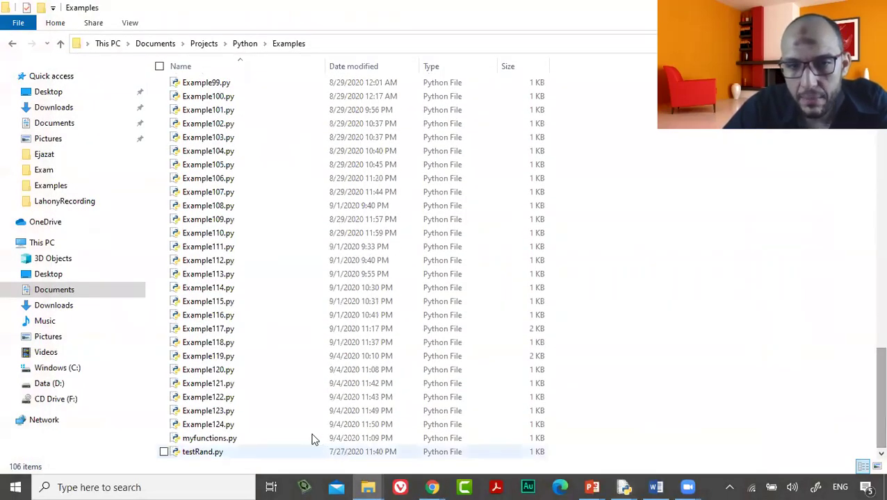
left_click(311, 426)
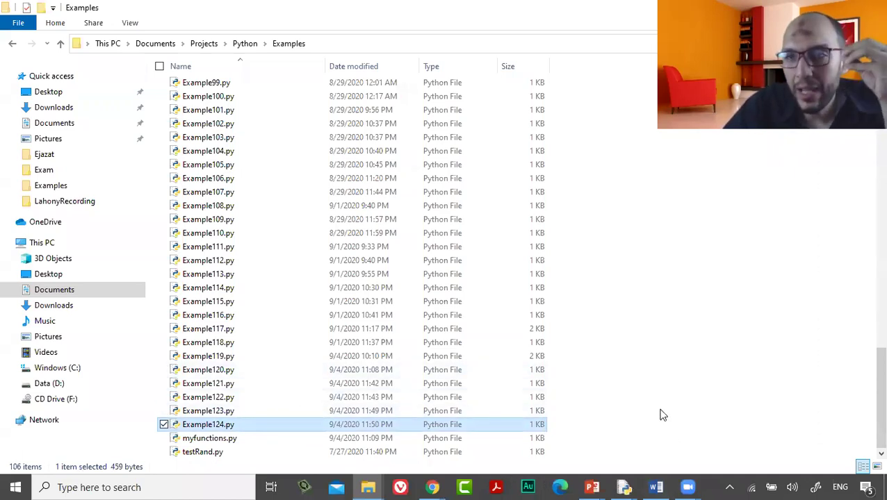
scroll(426, 257, "up", 20)
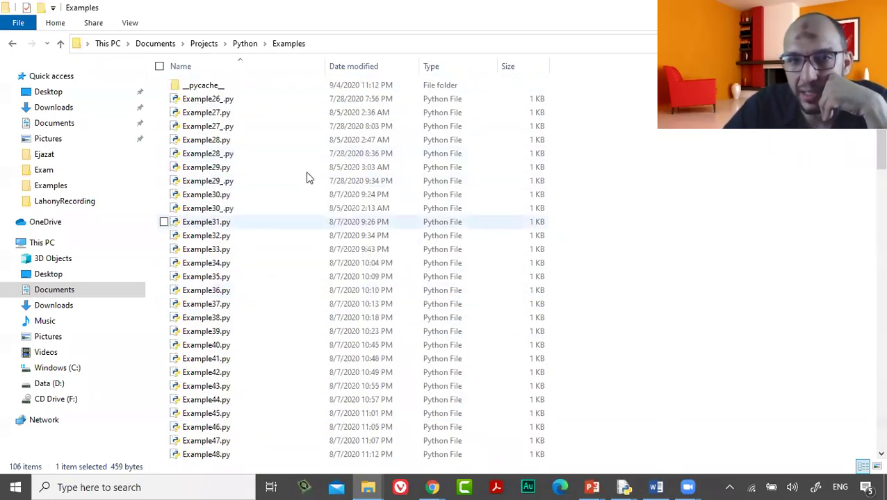
scroll(267, 160, "down", 3)
scroll(267, 178, "down", 20)
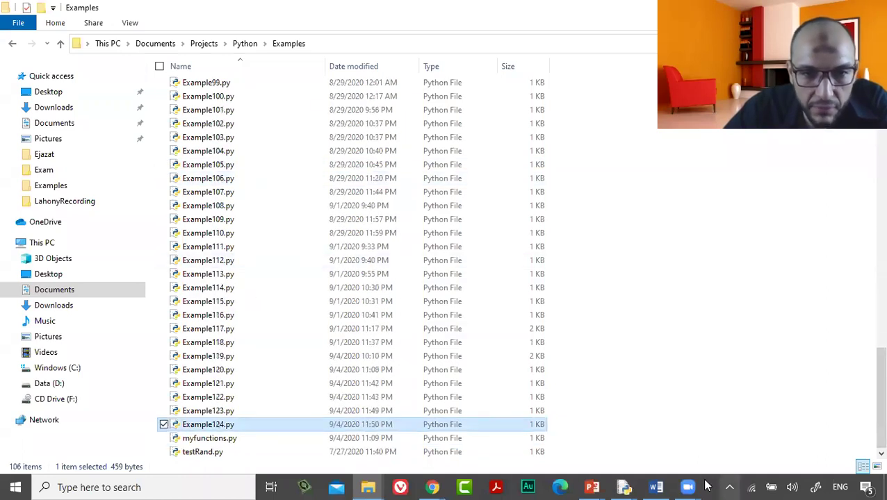
left_click(478, 438)
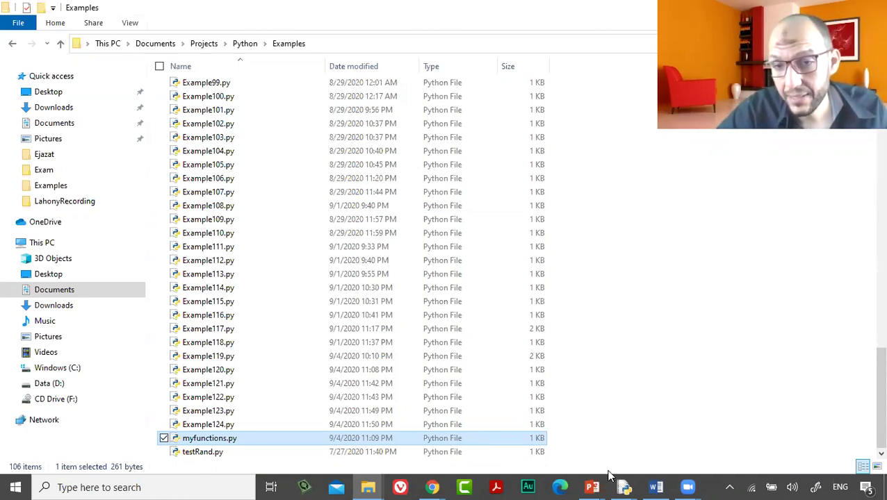
- Switch back to Example124.py in IDLE and add the line "import math" below the myfunctions import
mouse_move(623, 485)
left_click(725, 444)
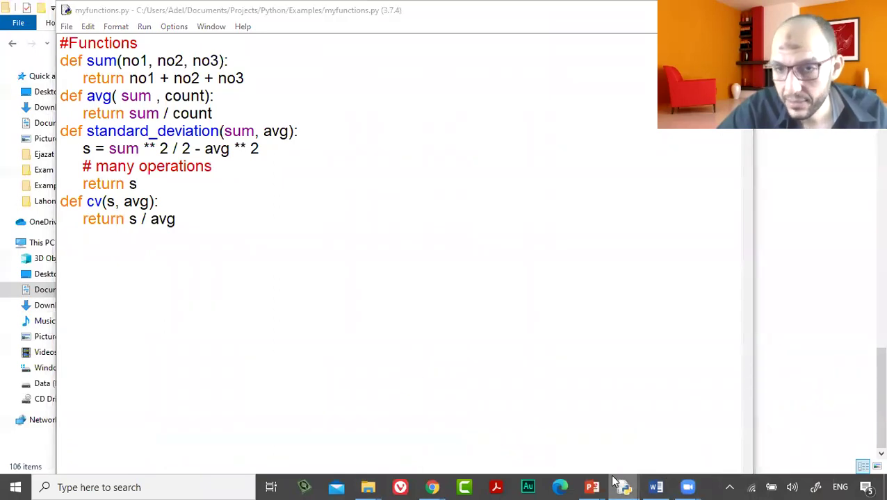
mouse_move(624, 486)
left_click(564, 406)
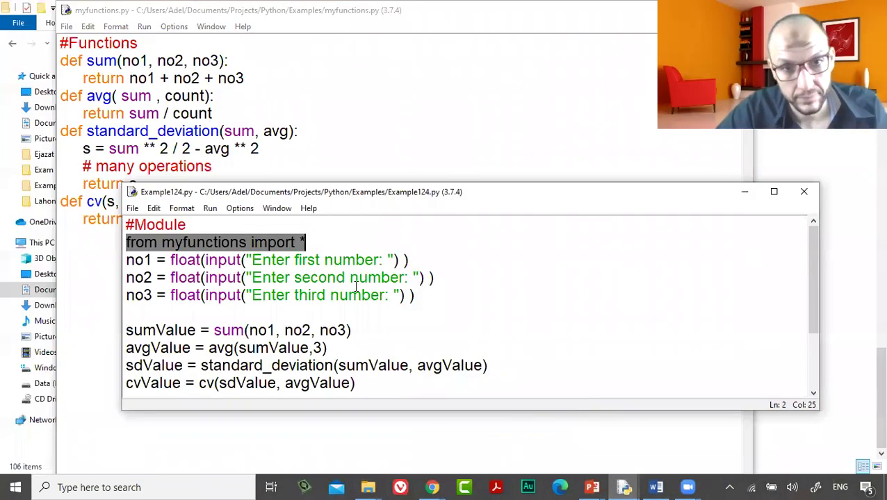
left_click(324, 237)
key("Return")
type("import math")
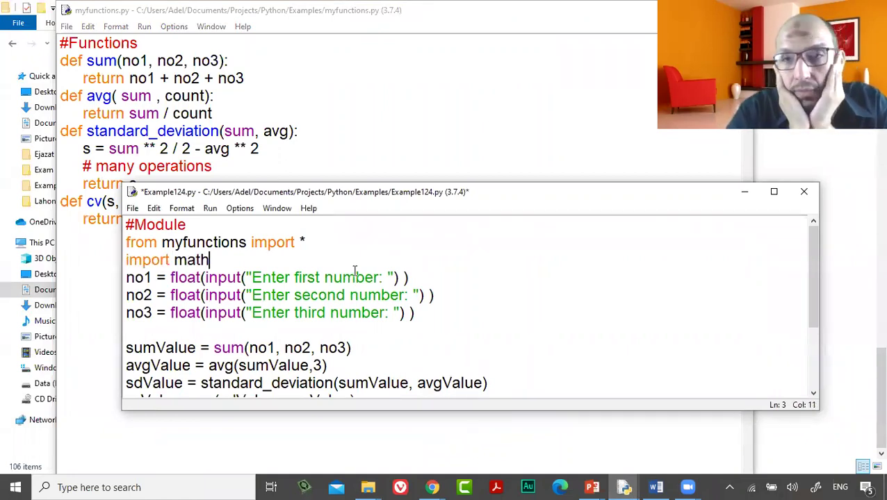
- Return to the Examples folder in File Explorer and check for a math module among the files starting with m
left_click(867, 193)
scroll(381, 149, "up", 4)
scroll(381, 149, "up", 14)
left_click(381, 149)
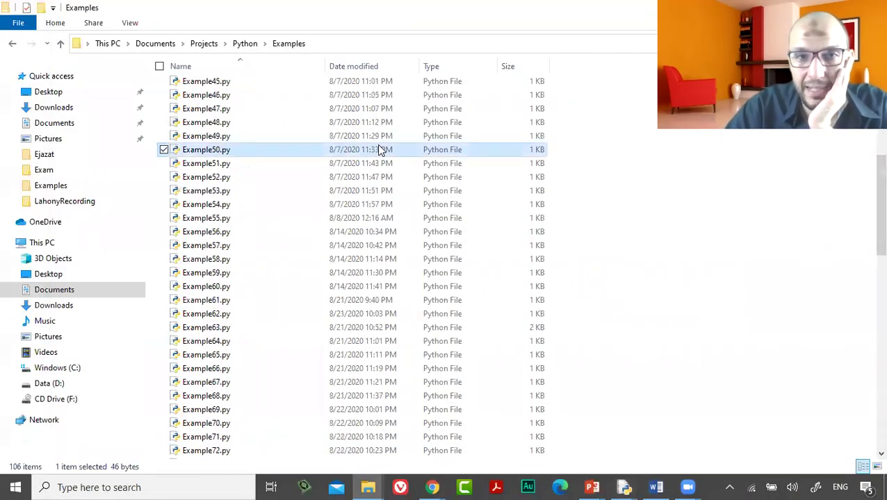
key("m")
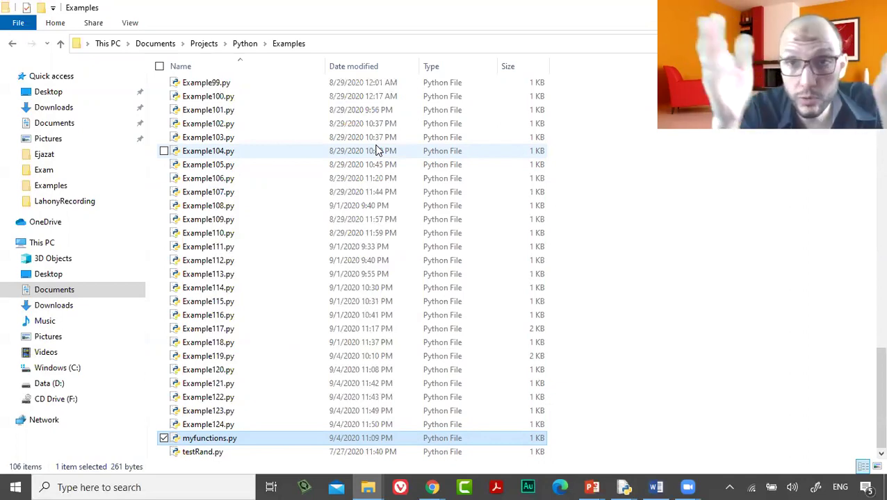
- Bring Example124.py forward, then switch to the PowerPoint slide show at the Module Search Path slide
key("alt+Tab")
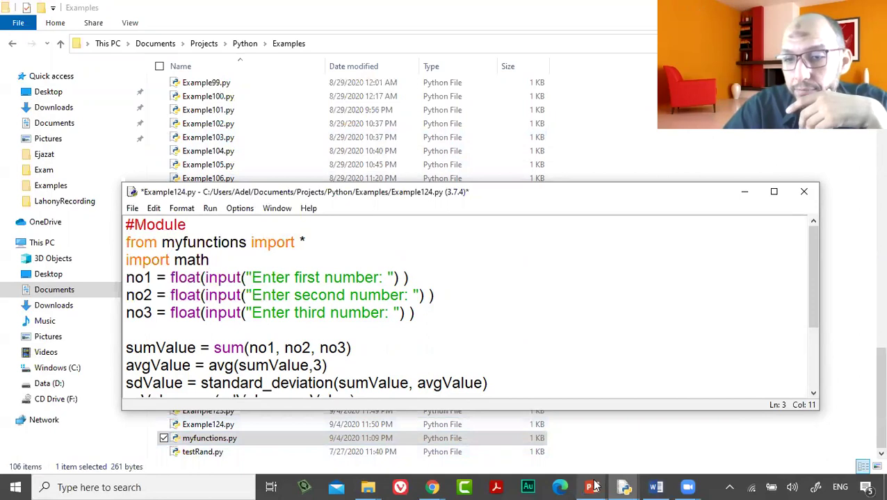
mouse_move(592, 487)
left_click(666, 431)
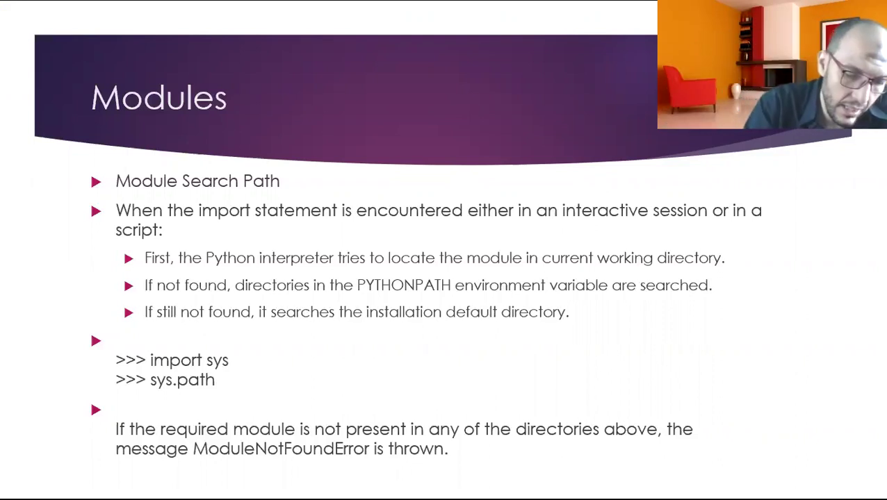
- Leave the slide show, search Windows for "en" and open the Environment Variables dialog from the system environment settings
key("alt+Tab")
key("Tab")
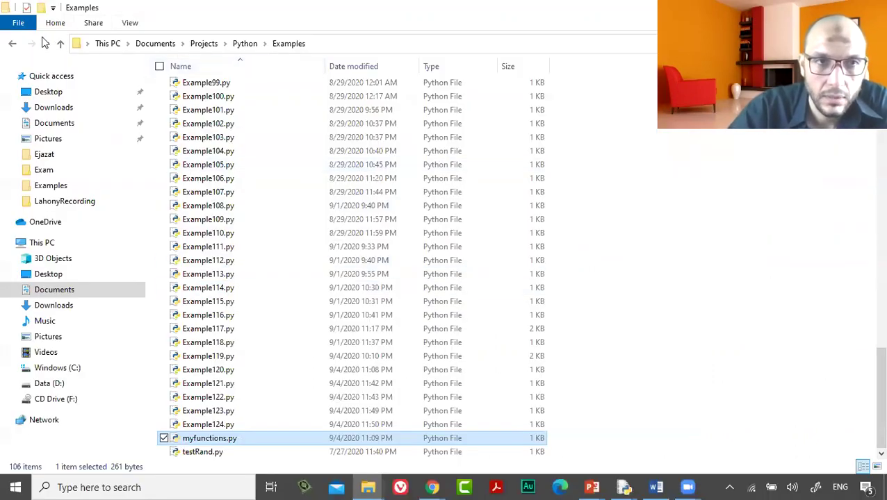
left_click(3, 486)
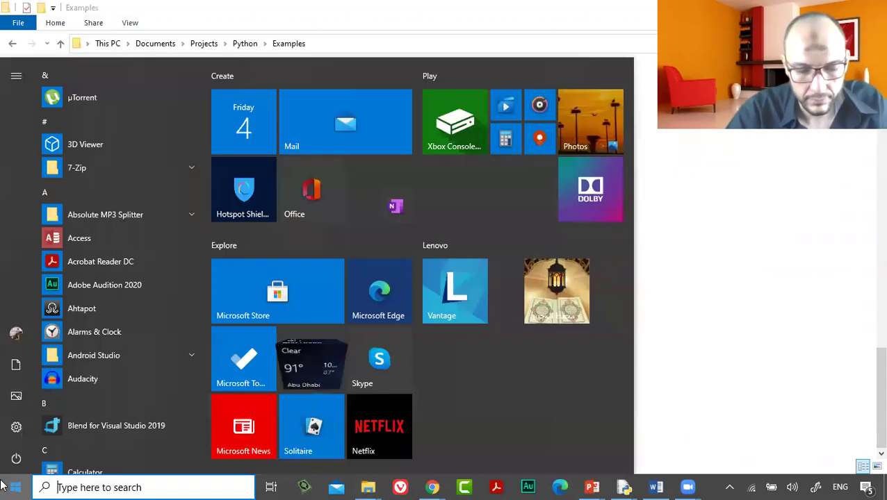
type("en")
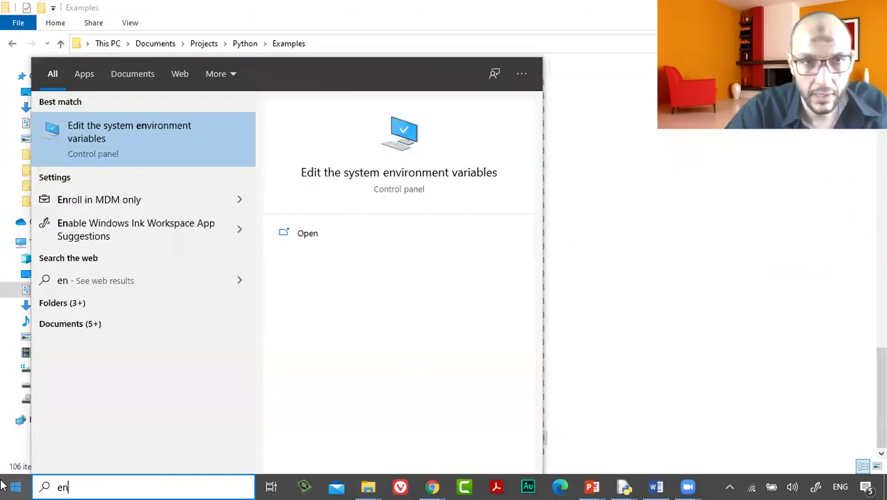
key("Return")
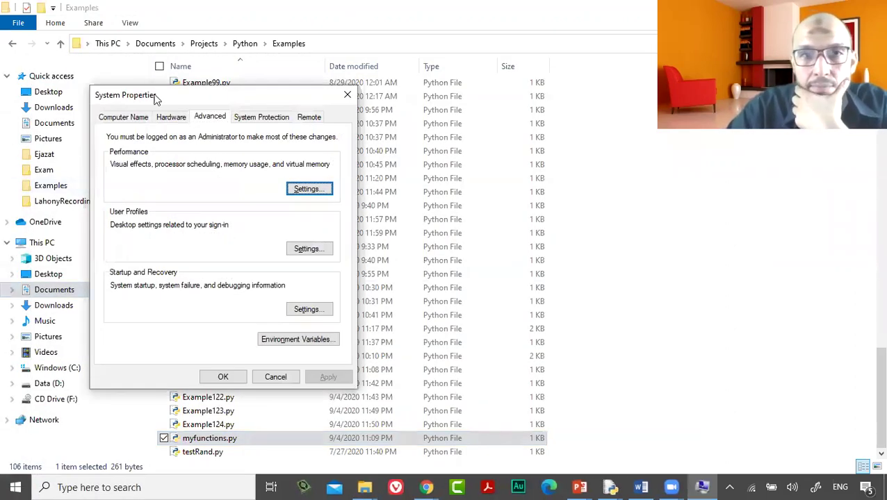
left_click(304, 340)
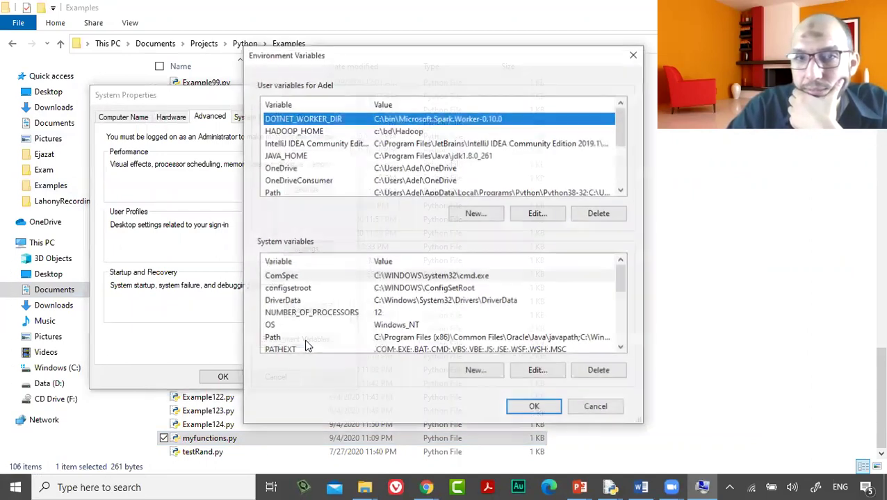
- Look through the user variables list for a PYTHONPATH entry
scroll(328, 118, "down", 2)
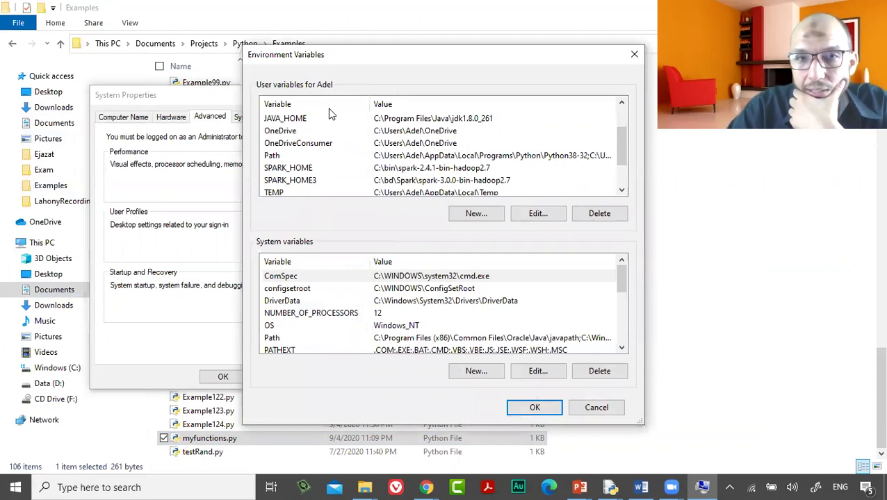
left_click(358, 118)
scroll(334, 118, "up", 2)
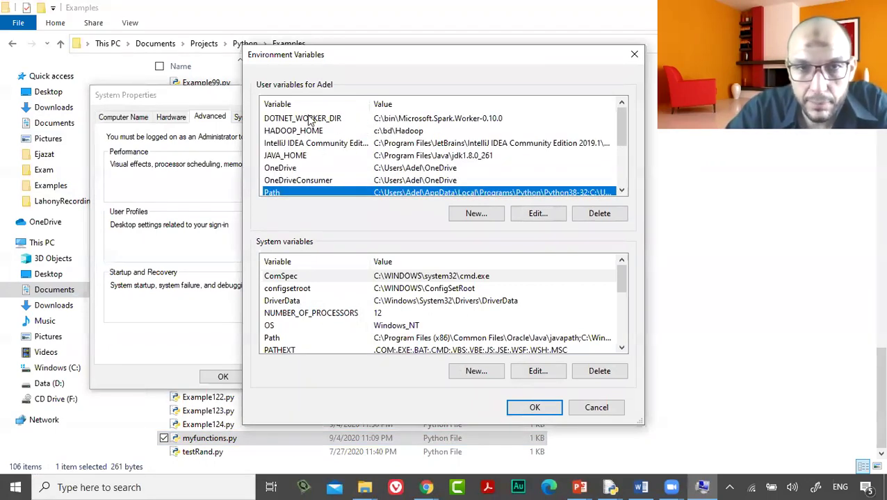
left_click_drag(623, 126, 631, 162)
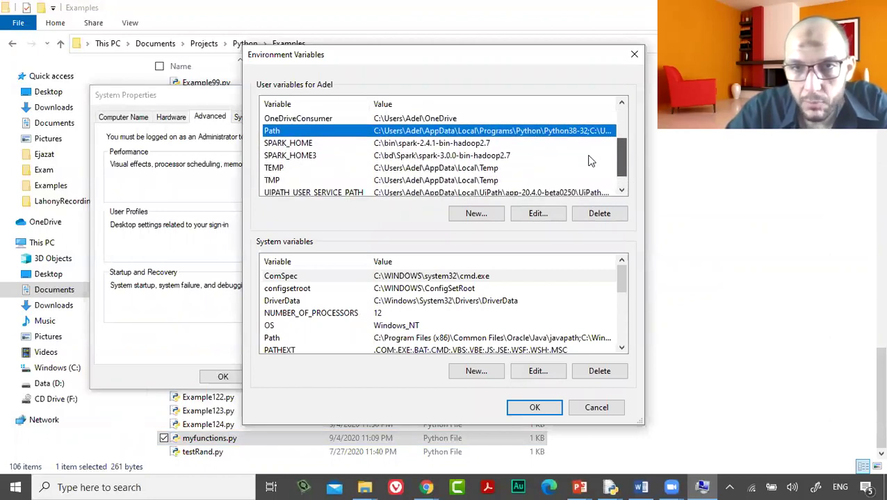
- Open the user Path variable for editing and examine its Python38-32 directory entries, widening and moving the dialog for a full view
double_click(515, 132)
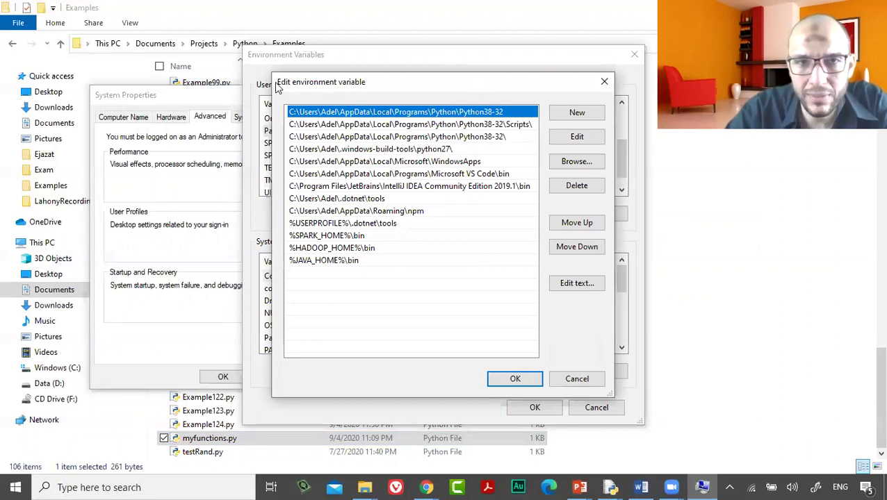
left_click_drag(269, 72, 125, 32)
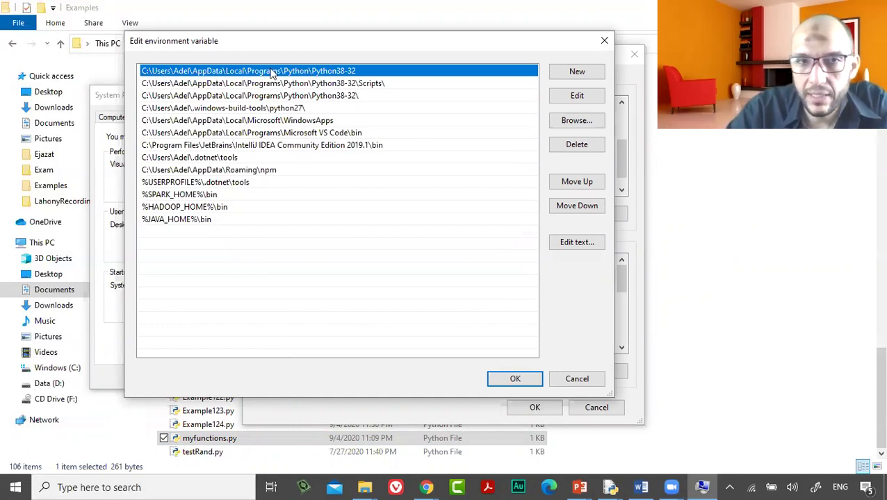
left_click(244, 96)
left_click(250, 73)
left_click(255, 97)
left_click(249, 72)
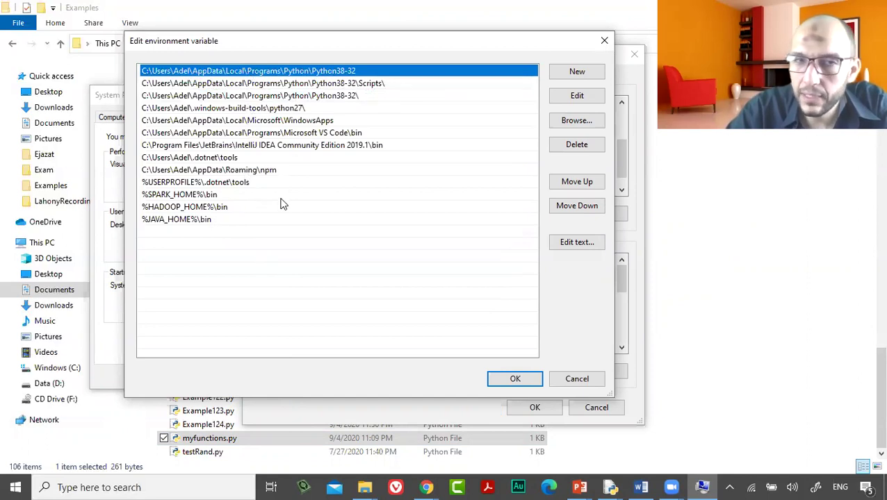
left_click_drag(262, 39, 540, 68)
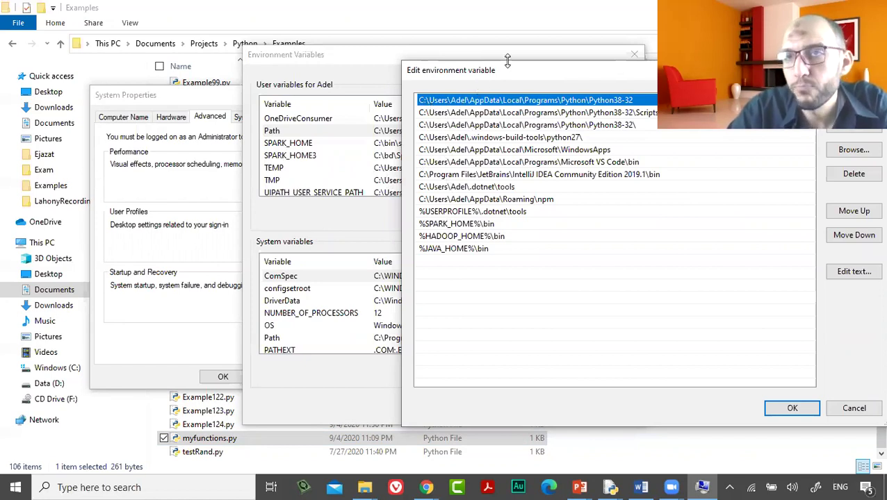
left_click_drag(508, 81, 301, 48)
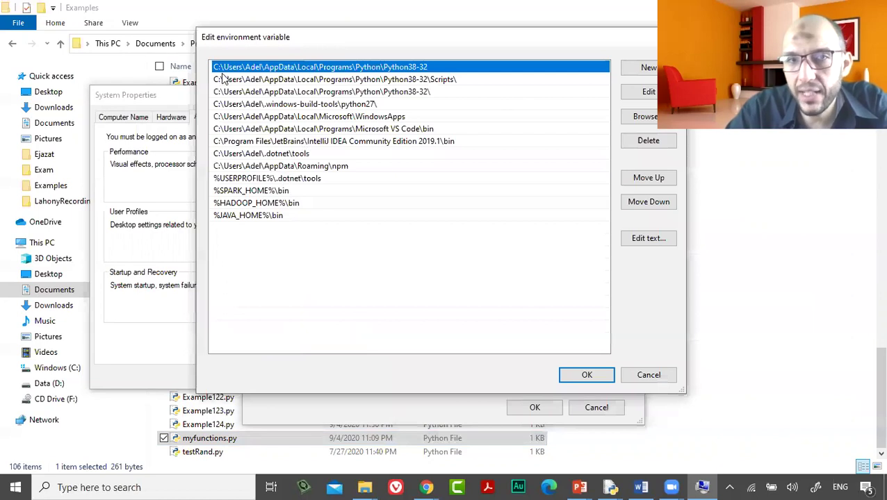
- Copy the first Path entry, the Python38-32 directory, and open that location in File Explorer
double_click(323, 67)
right_click(369, 65)
left_click(326, 115)
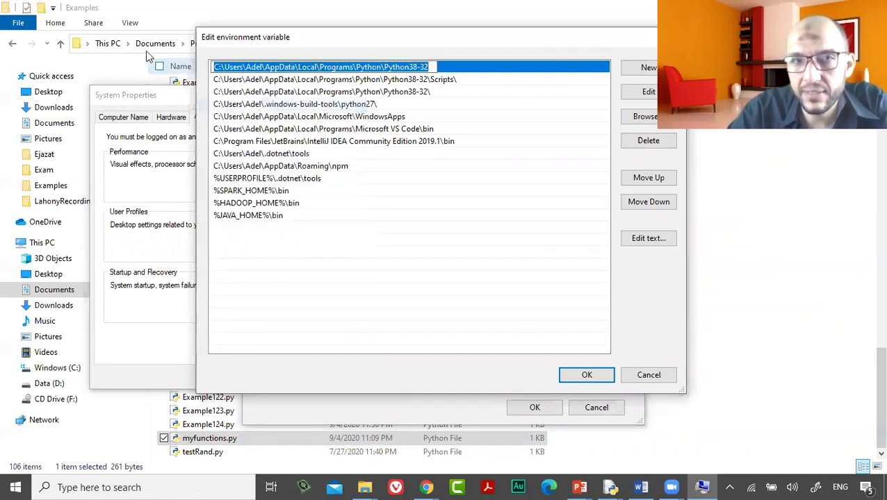
left_click(167, 35)
left_click(354, 44)
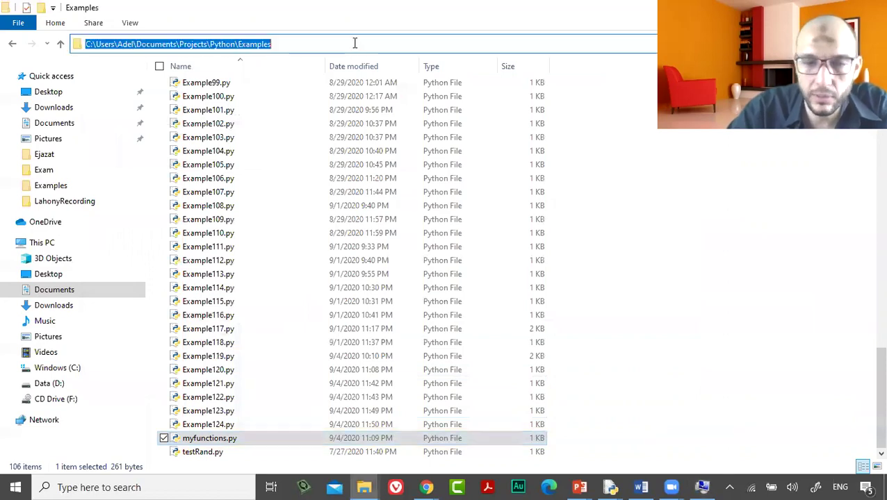
key("ctrl+v")
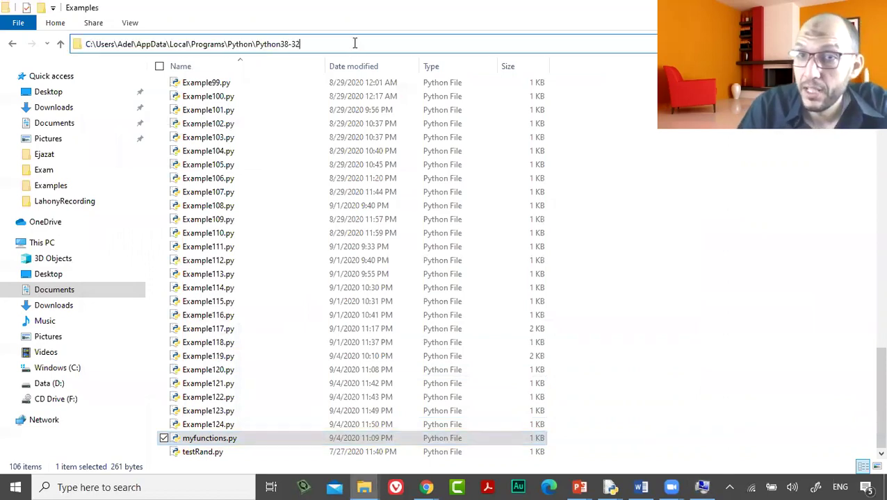
key("Return")
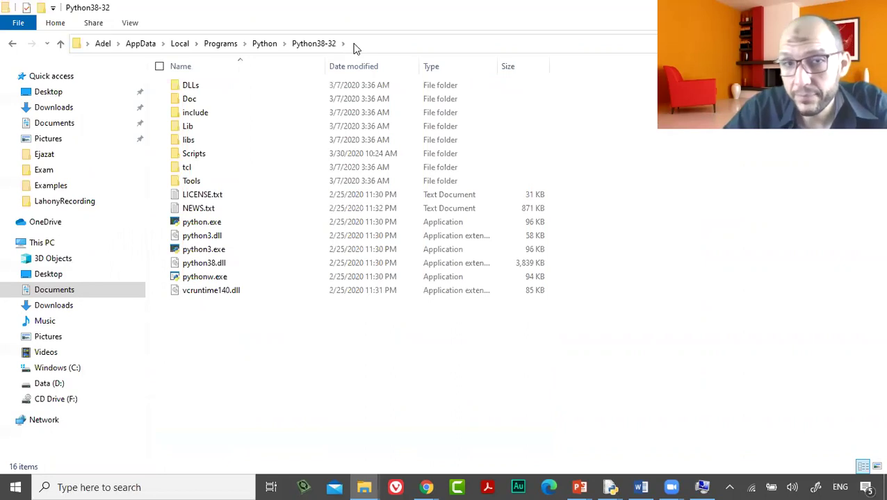
- Inspect the Scripts folder and its __pycache__ subfolder, and return to the Python38-32 folder
double_click(222, 154)
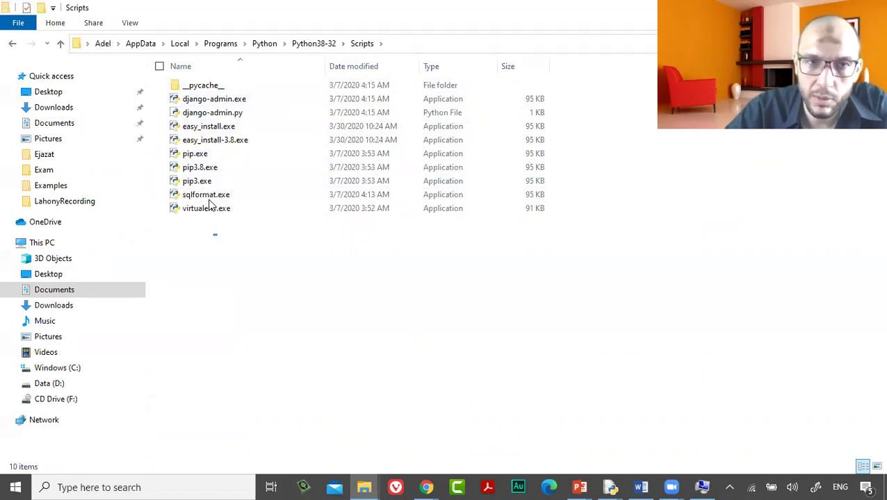
left_click_drag(209, 204, 205, 124)
left_click(263, 292)
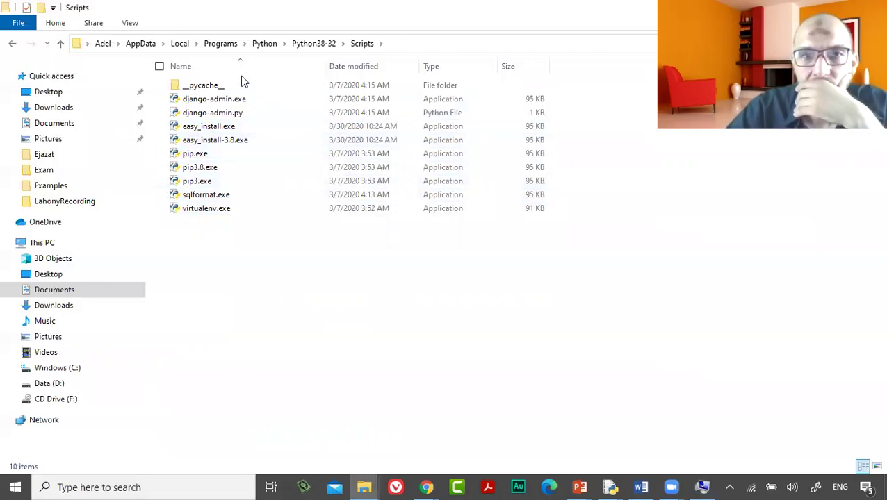
double_click(240, 83)
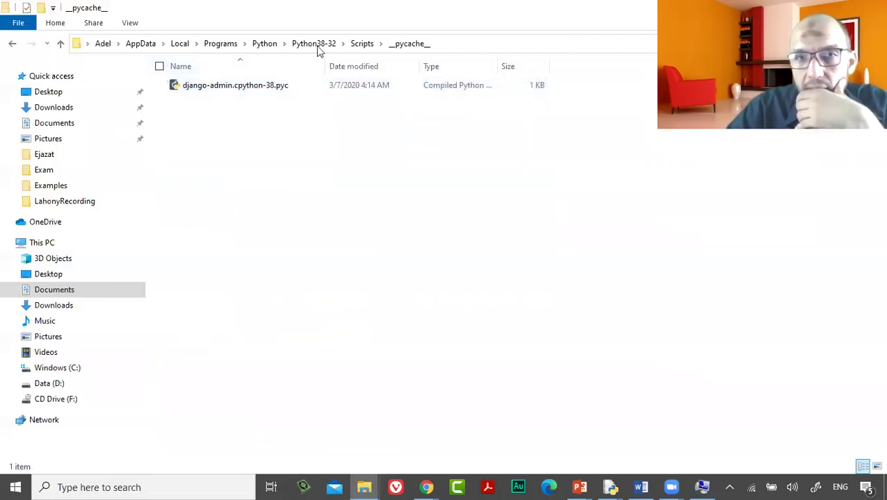
left_click(361, 43)
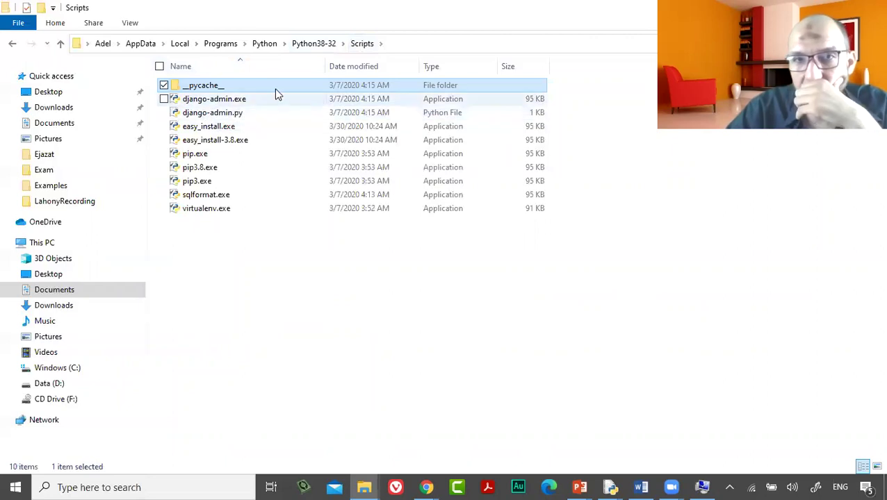
left_click(314, 44)
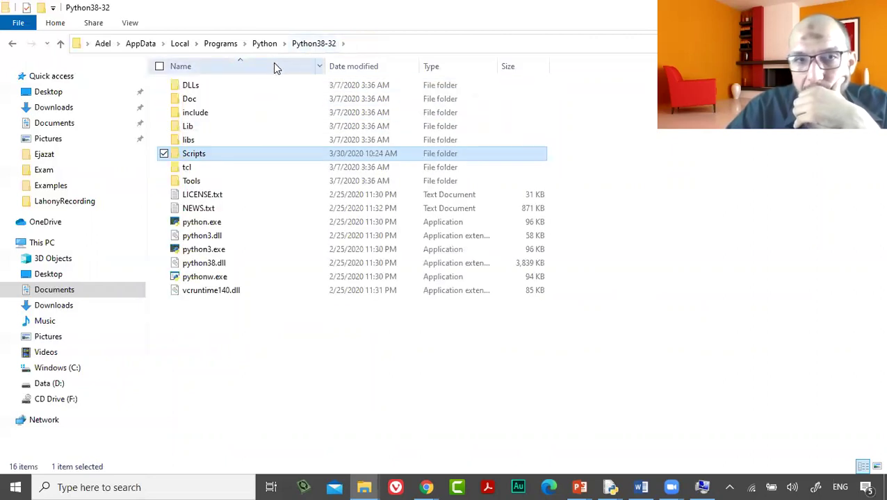
- Open the Lib folder and check for a math module among the items starting with "ma" and "m"
double_click(282, 126)
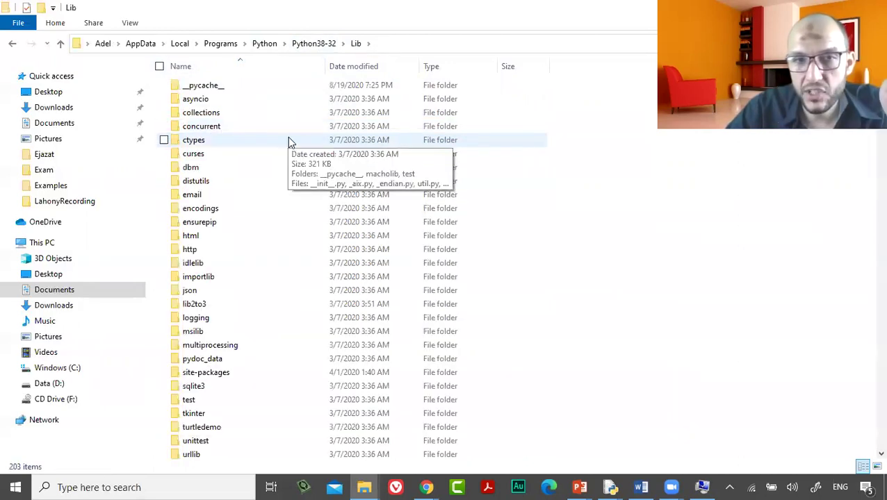
scroll(288, 136, "down", 8)
scroll(288, 136, "down", 20)
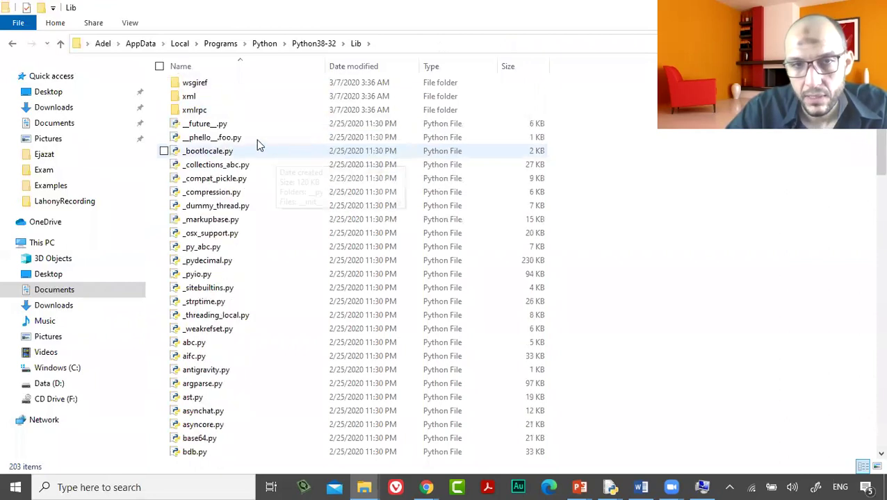
scroll(234, 202, "down", 20)
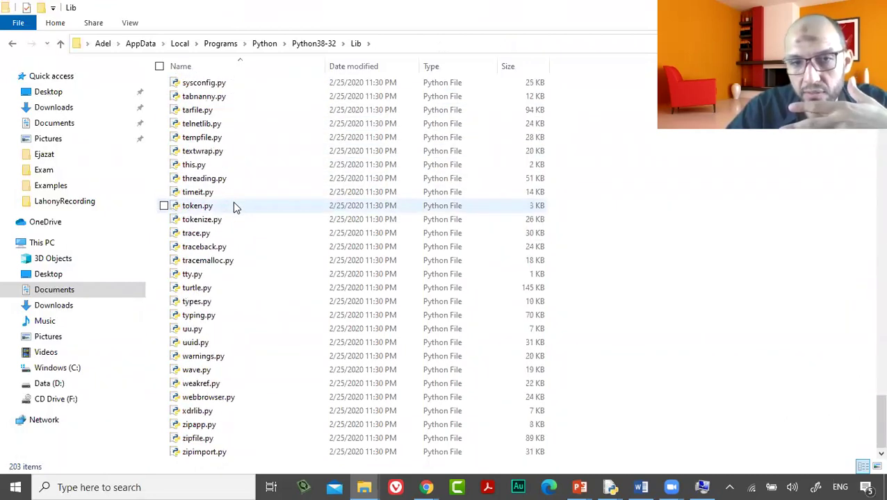
scroll(233, 205, "up", 15)
left_click(230, 177)
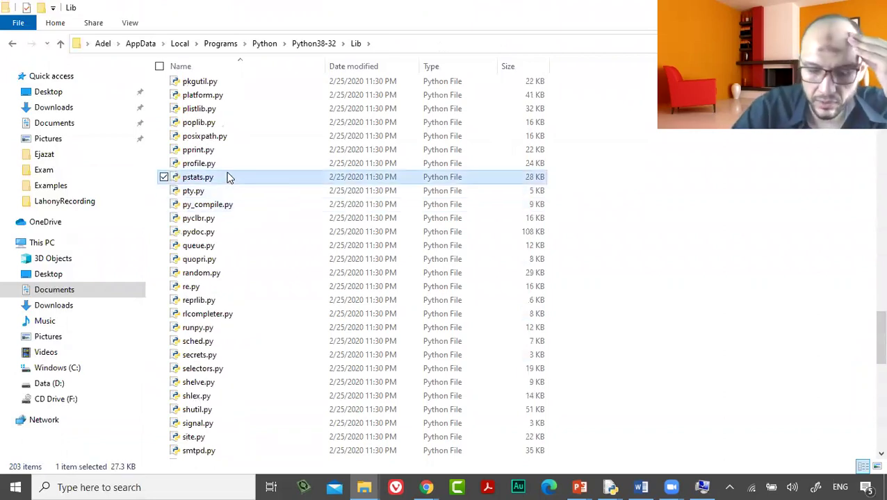
type("ma")
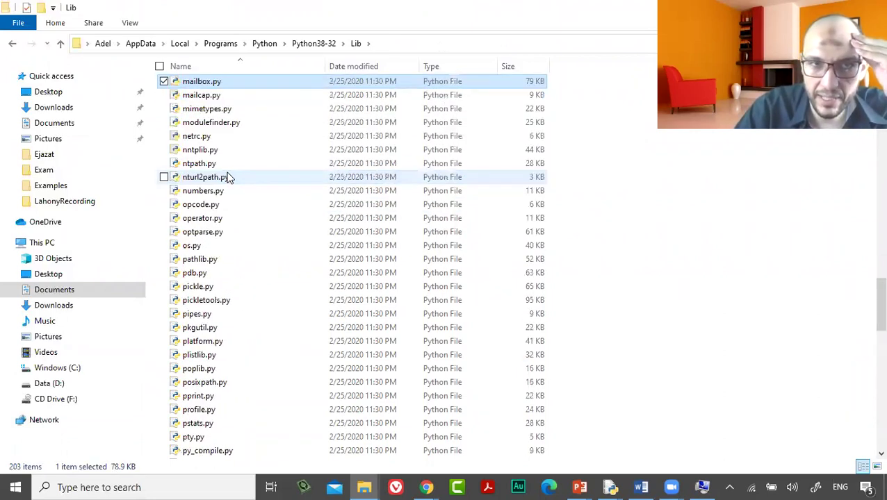
type("mmmm")
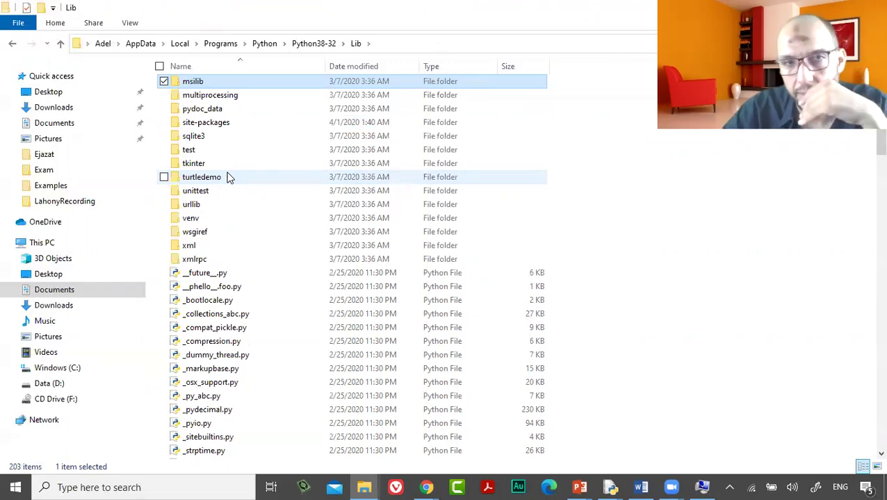
- Look through the package folders in Lib, pointing out json, http and sqlite3, and continue into the Python files
scroll(230, 179, "up", 6)
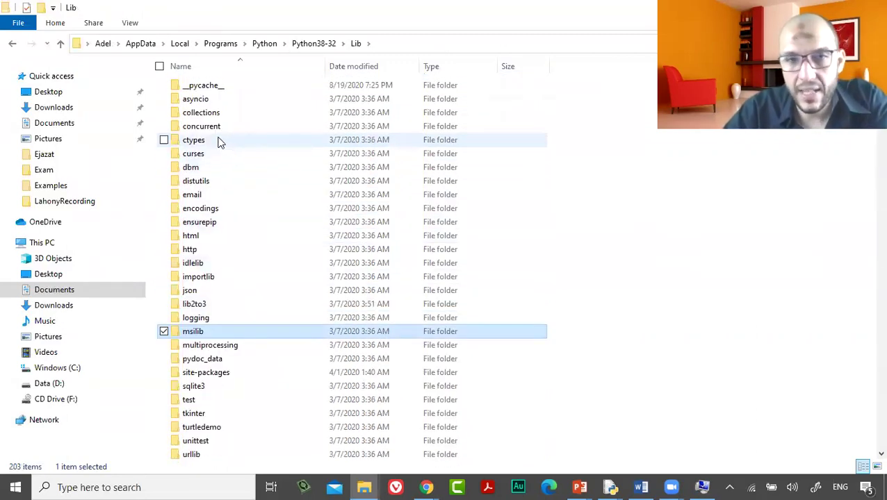
scroll(219, 240, "down", 2)
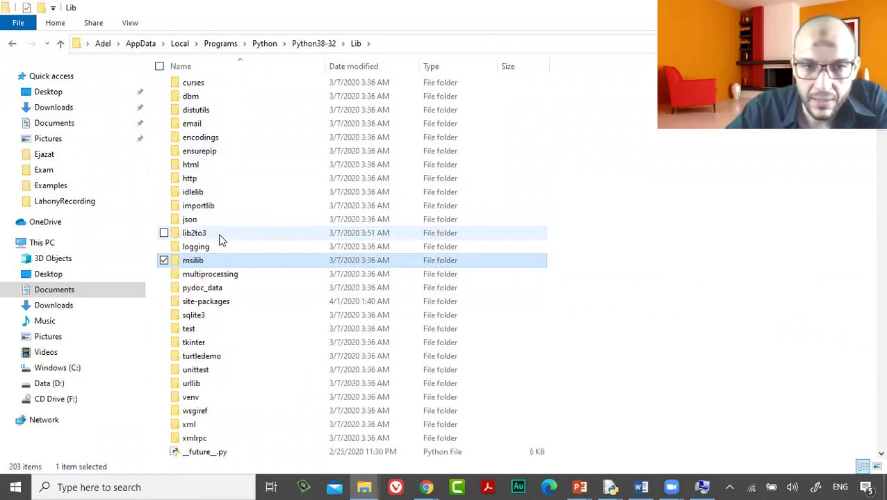
left_click(220, 220)
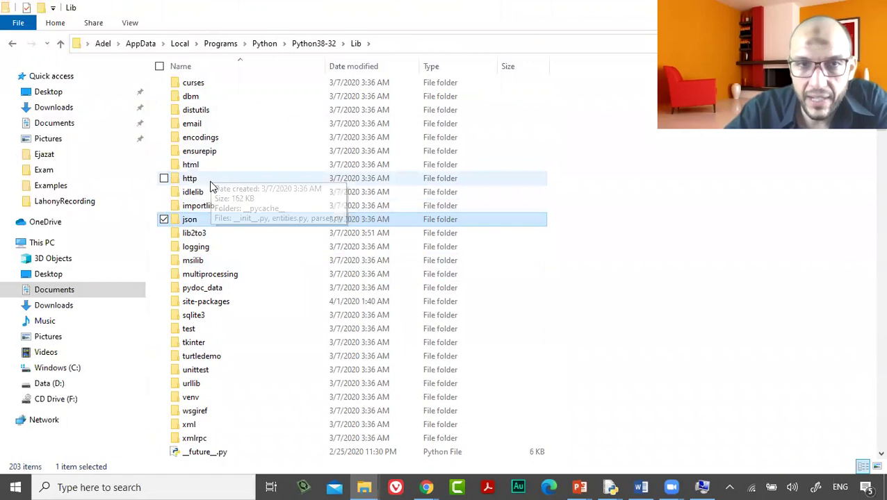
left_click(212, 179)
scroll(225, 205, "up", 2)
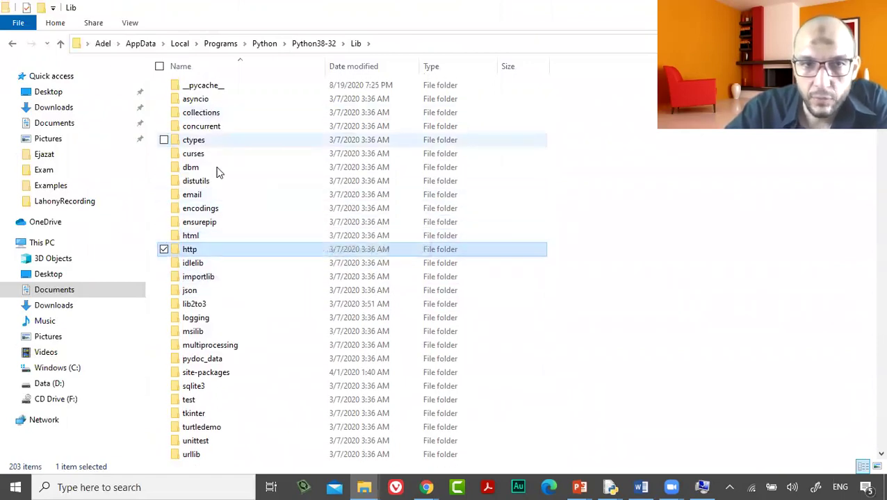
scroll(221, 198, "down", 2)
left_click(217, 317)
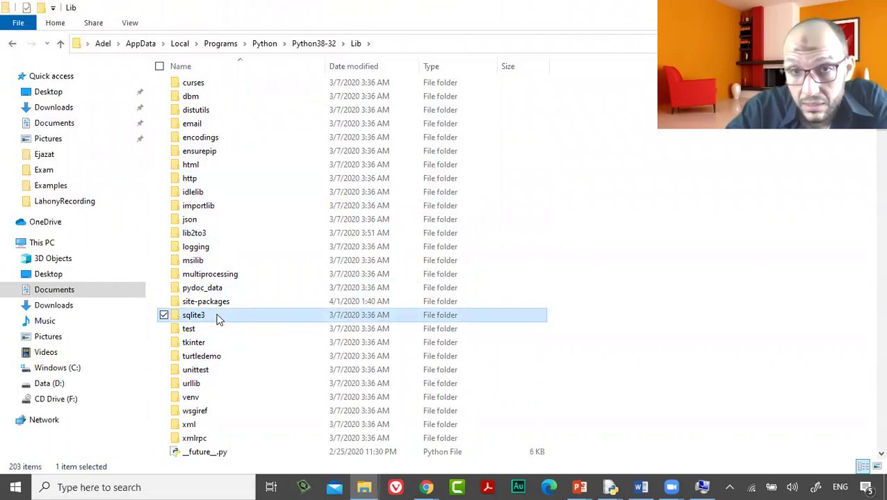
scroll(221, 316, "down", 7)
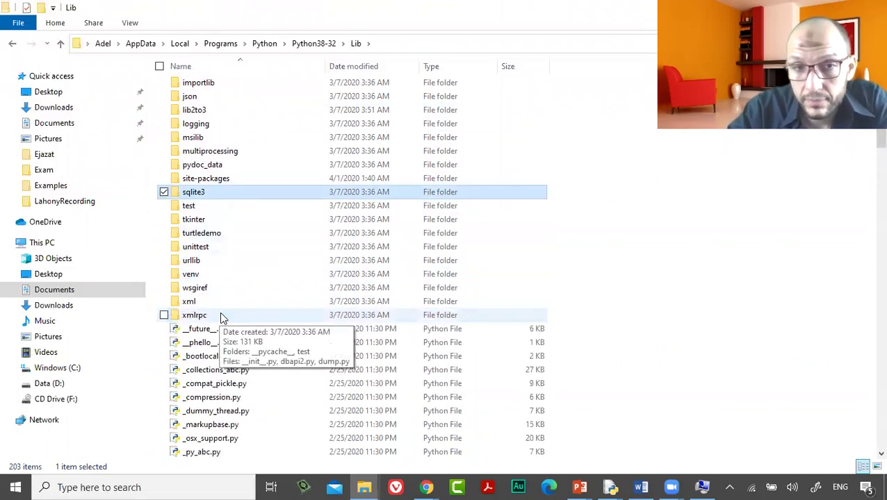
scroll(218, 317, "down", 3)
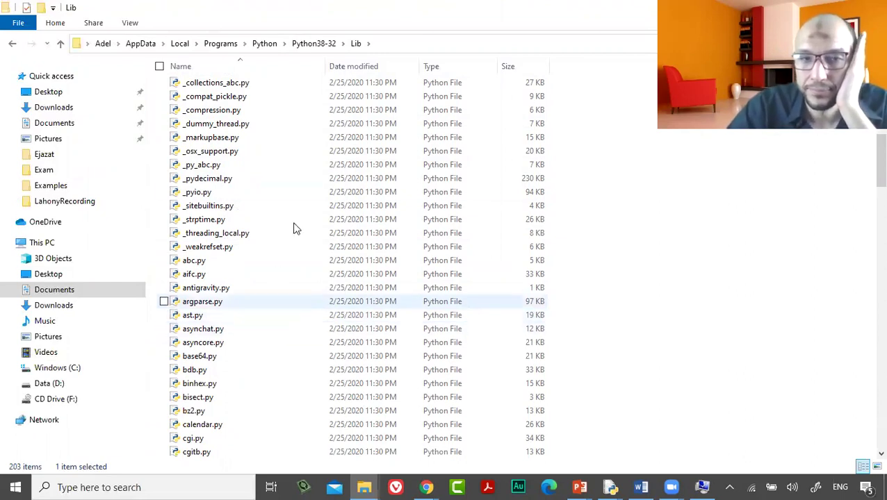
- Check the contents of the libs and include folders inside Python38-32, returning to the parent folder after each
left_click(320, 43)
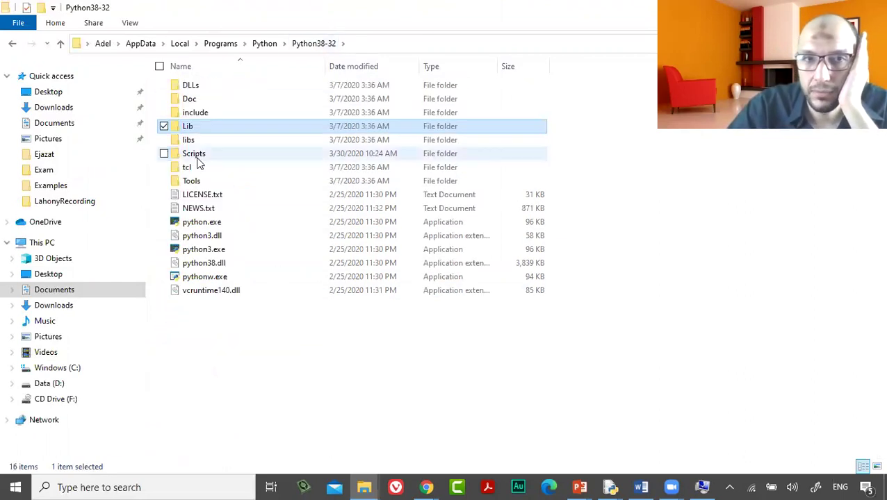
double_click(217, 141)
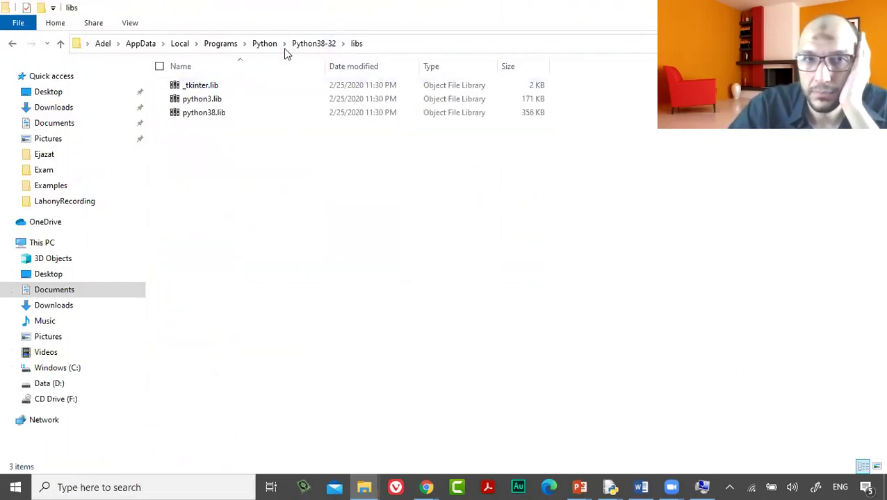
left_click(309, 44)
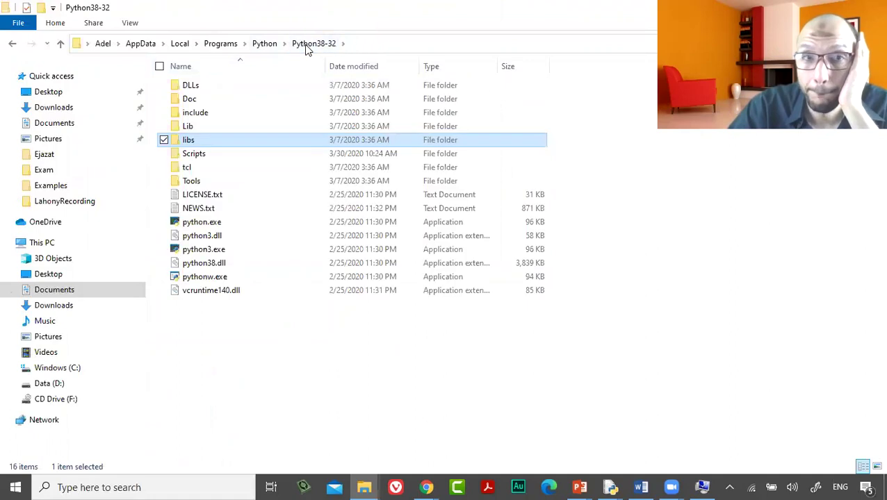
double_click(247, 113)
scroll(261, 160, "down", 2)
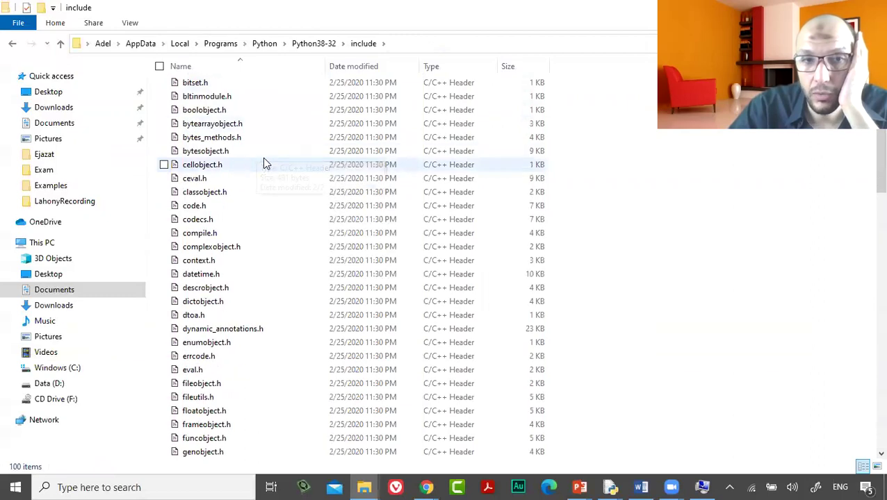
scroll(263, 163, "down", 2)
left_click(265, 164)
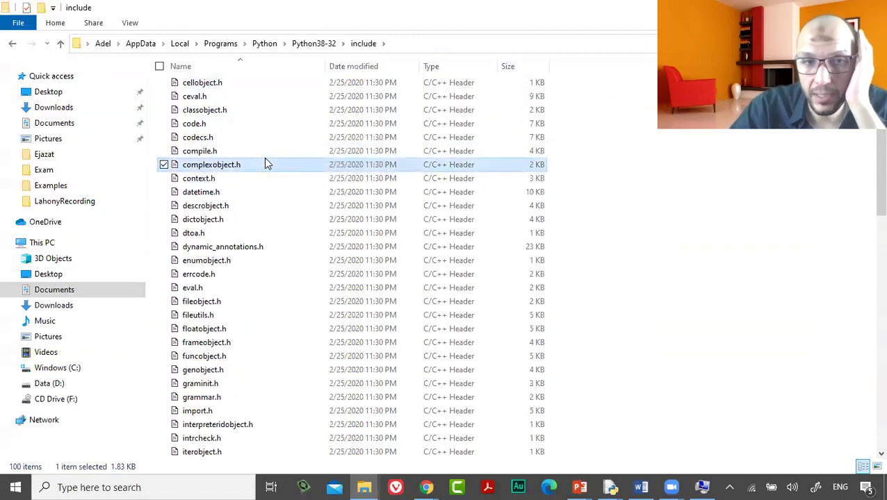
left_click(303, 45)
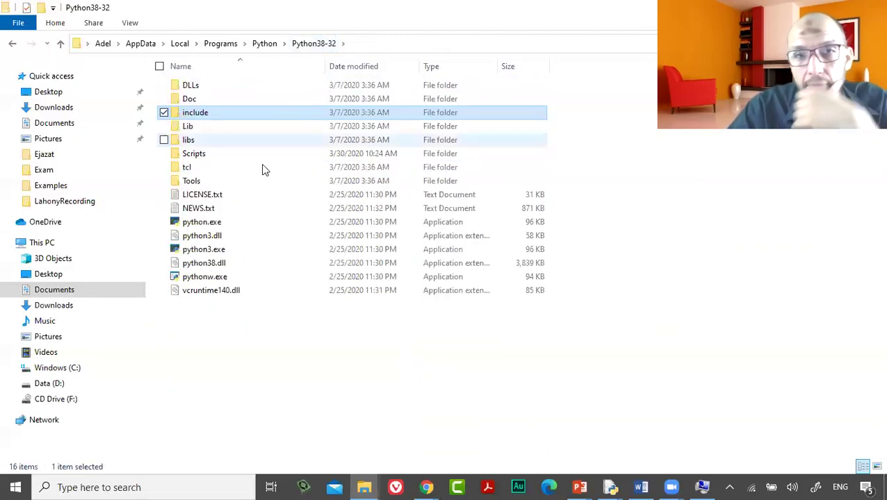
- Browse the Lib folder's modules again, and switch to the PowerPoint slide show at the Module Search Path slide
double_click(221, 127)
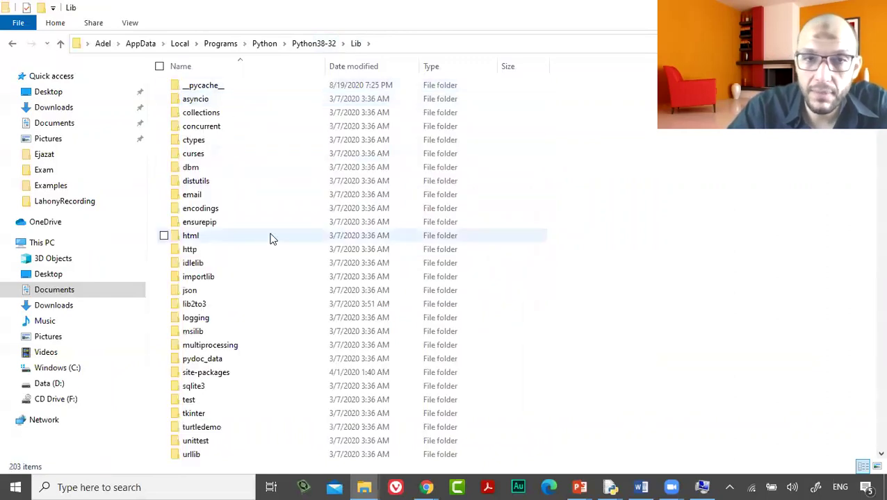
scroll(271, 236, "down", 9)
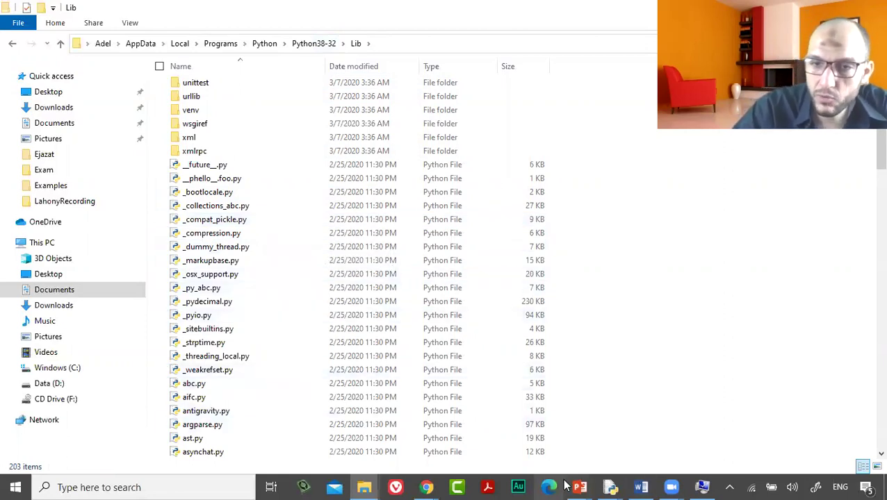
mouse_move(579, 487)
left_click(624, 425)
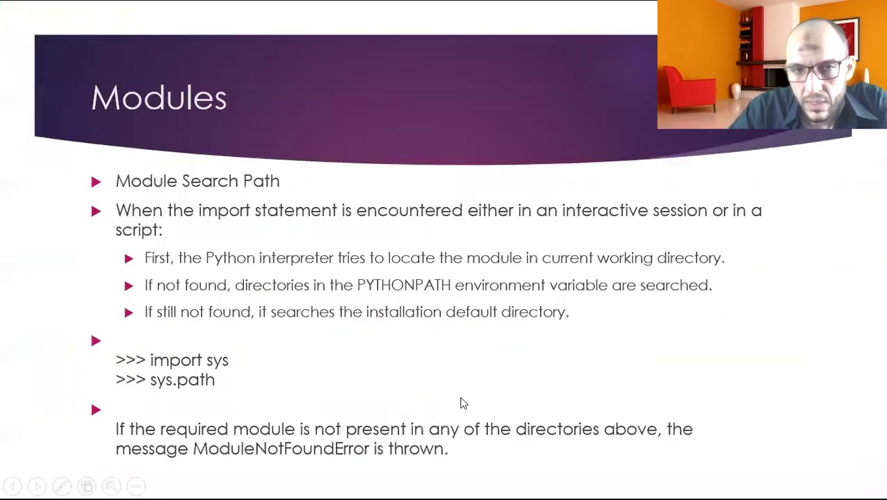